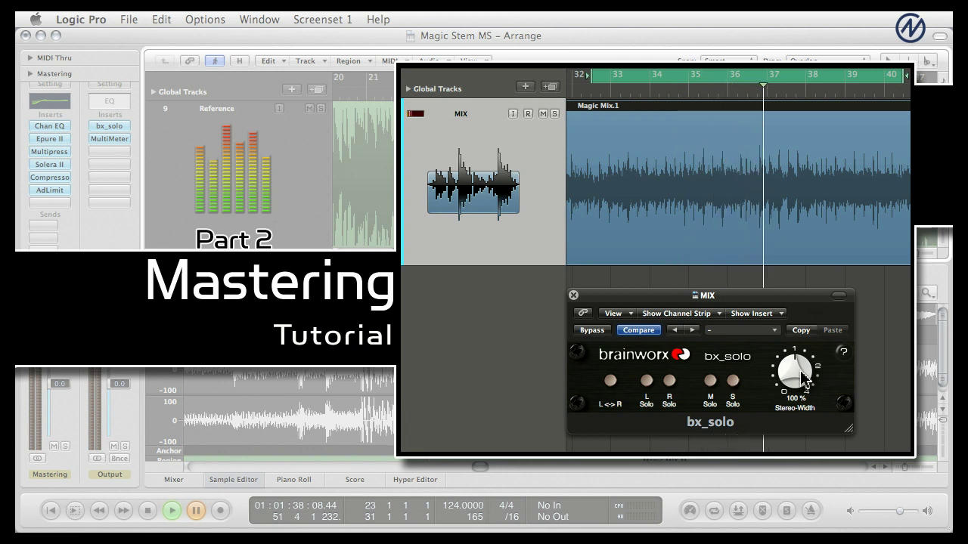
# Audition the mid signal and the side signal of the MIX track by soloing each in bx_solo
pyautogui.click(711, 382)
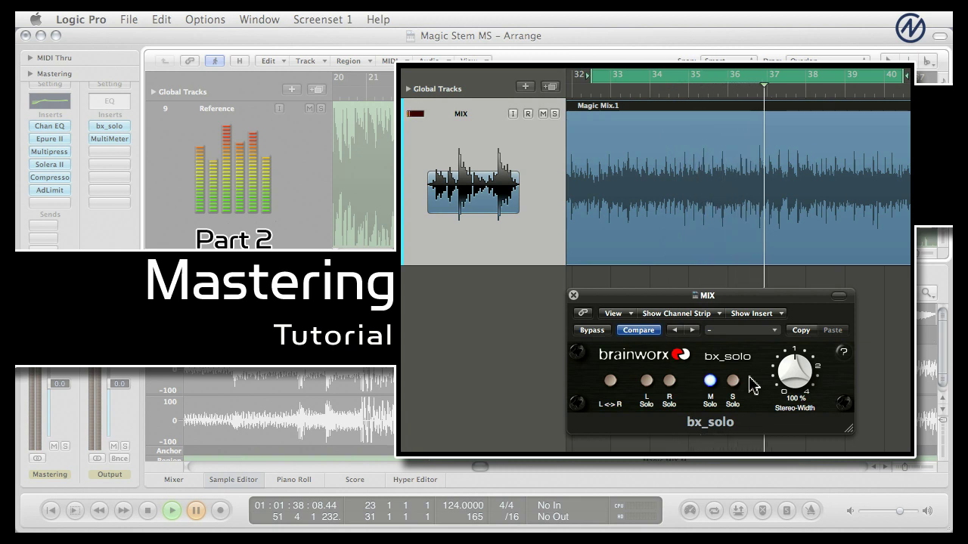
pyautogui.click(732, 381)
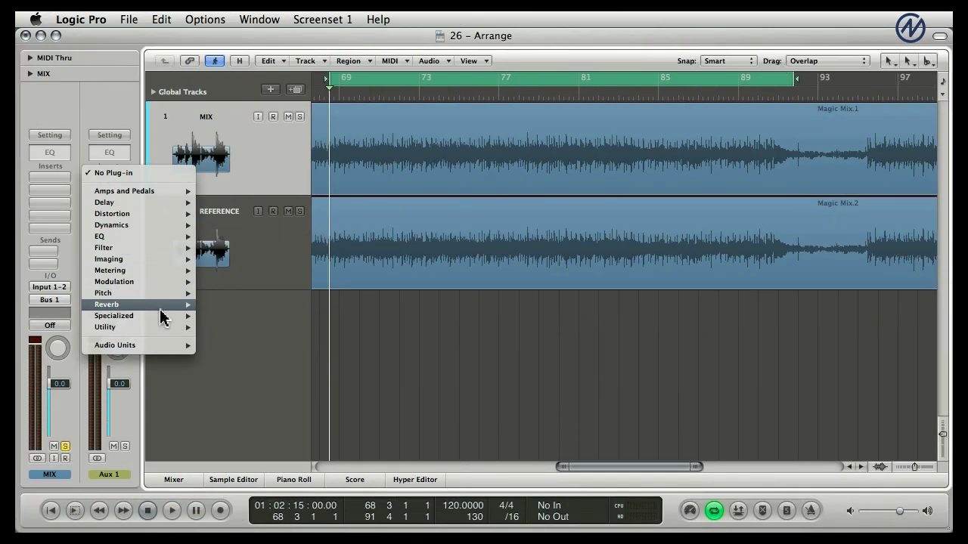
# Insert the Supplemental Audio M/S-Encoder in Aux 1's first insert slot, hide its header controls, and move its window clear of the channel strips
pyautogui.moveTo(162, 345)
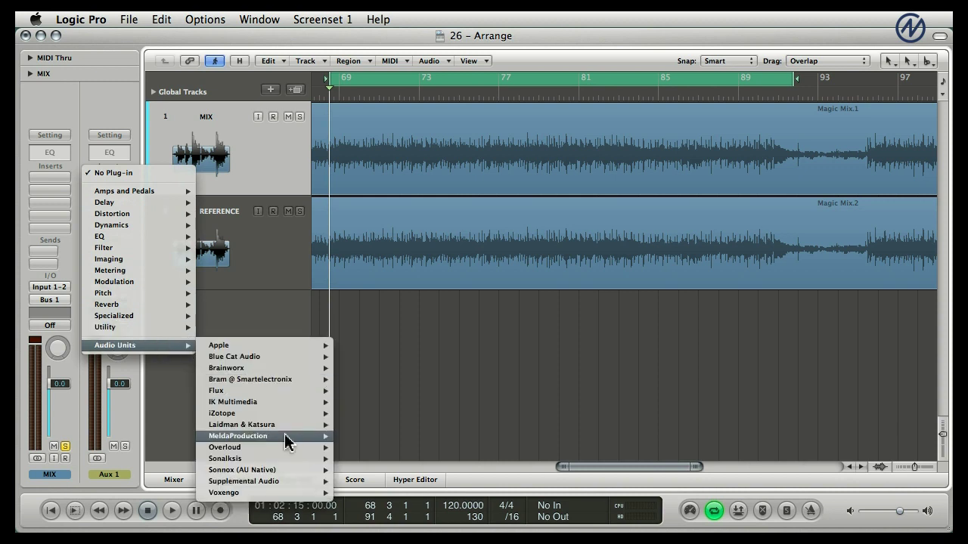
pyautogui.moveTo(295, 483)
pyautogui.moveTo(404, 498)
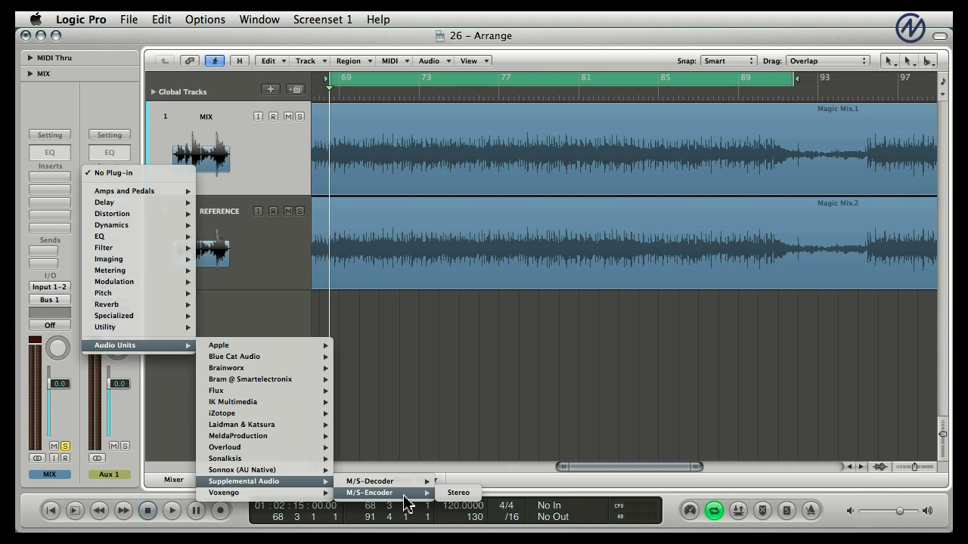
pyautogui.click(405, 495)
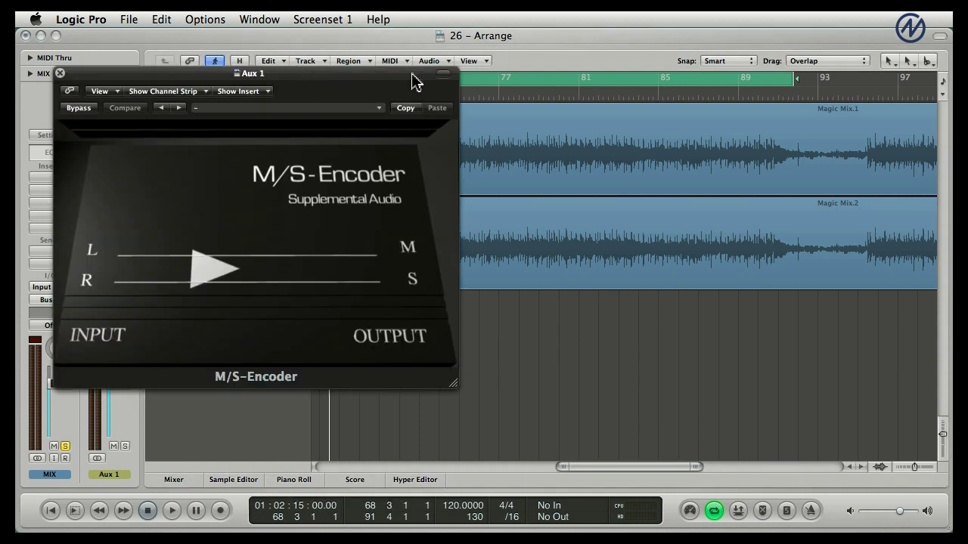
pyautogui.click(443, 73)
pyautogui.moveTo(400, 75); pyautogui.dragTo(494, 33)
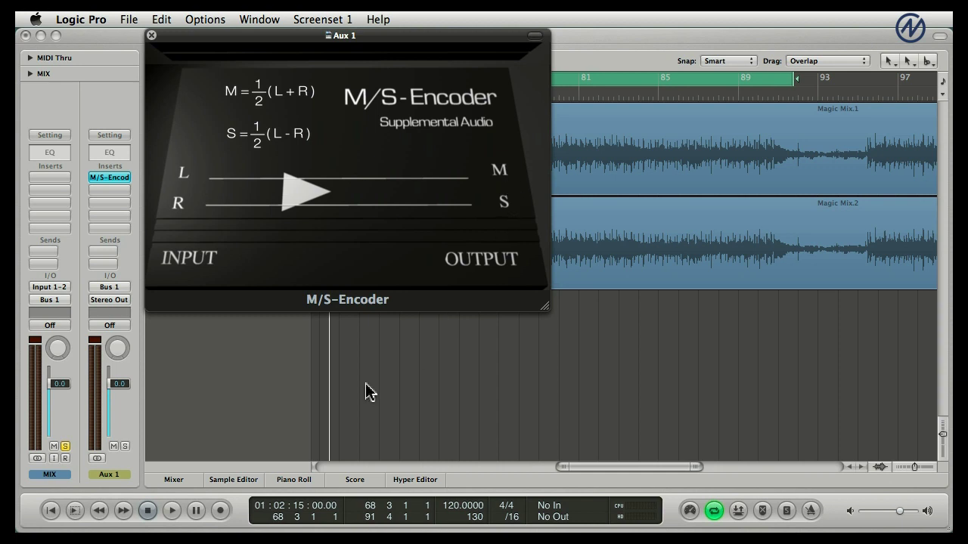
# Play the encoded mix with Aux 1 panned to -64 and +63 to hear mid and side separately, recentre the pan, and stop playback
pyautogui.press('space')
pyautogui.moveTo(118, 348); pyautogui.dragTo(120, 382)
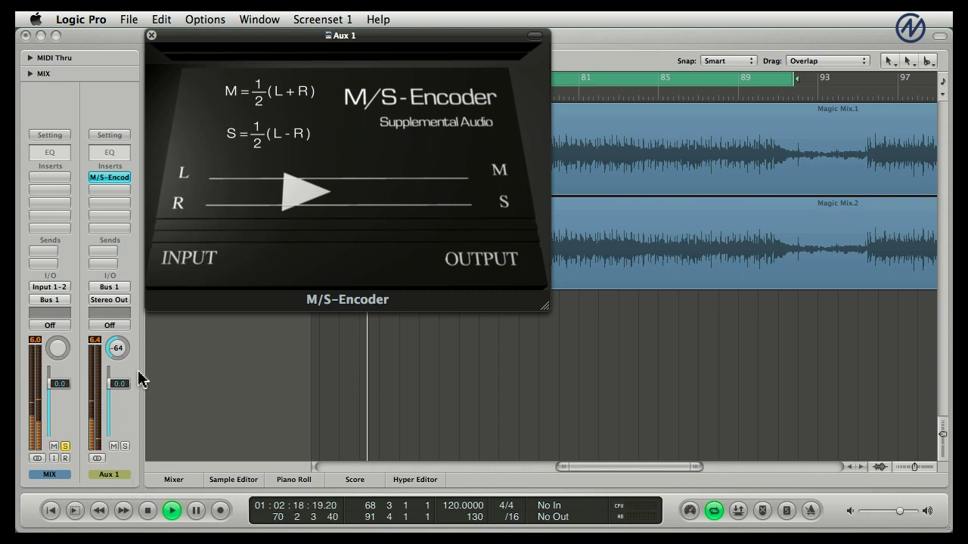
pyautogui.moveTo(117, 348); pyautogui.dragTo(123, 399)
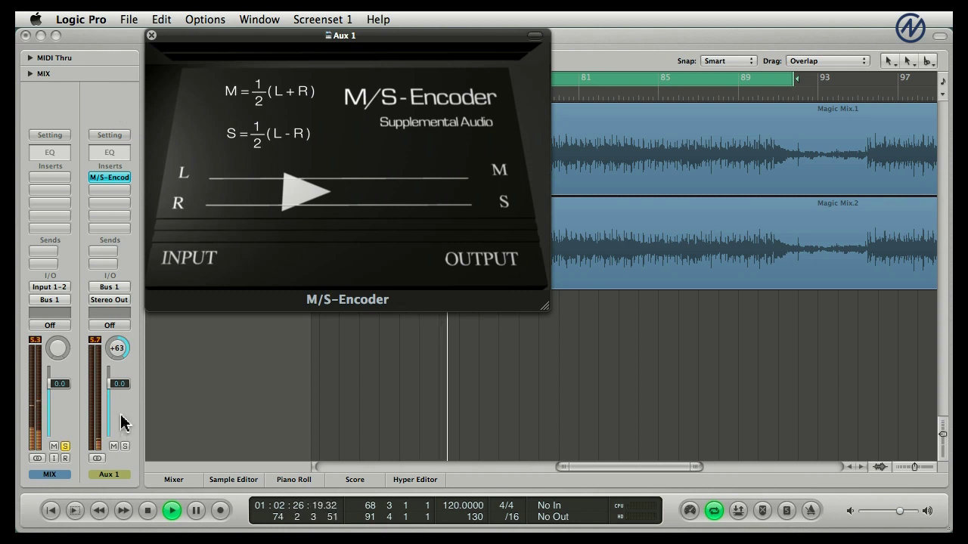
pyautogui.keyDown('alt'); pyautogui.click(118, 348); pyautogui.keyUp('alt')
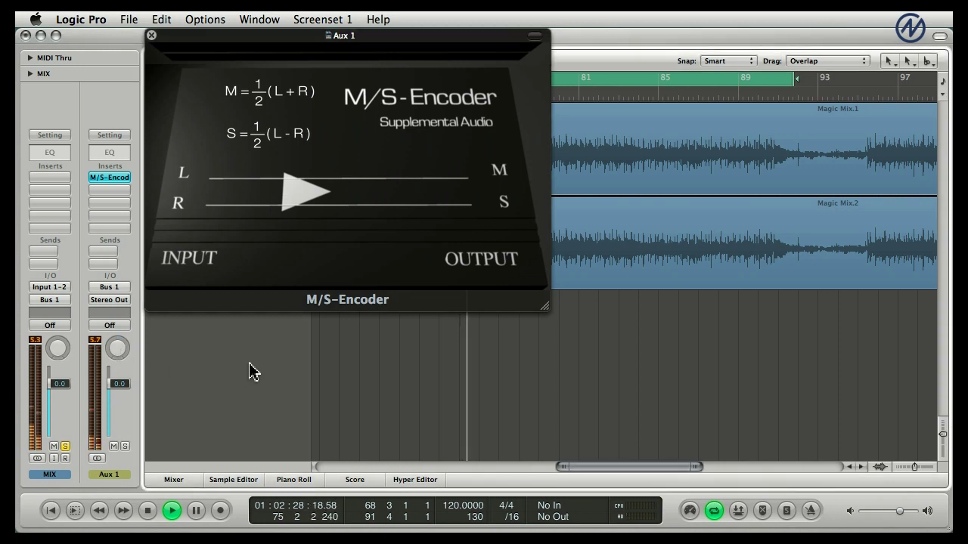
pyautogui.press('space')
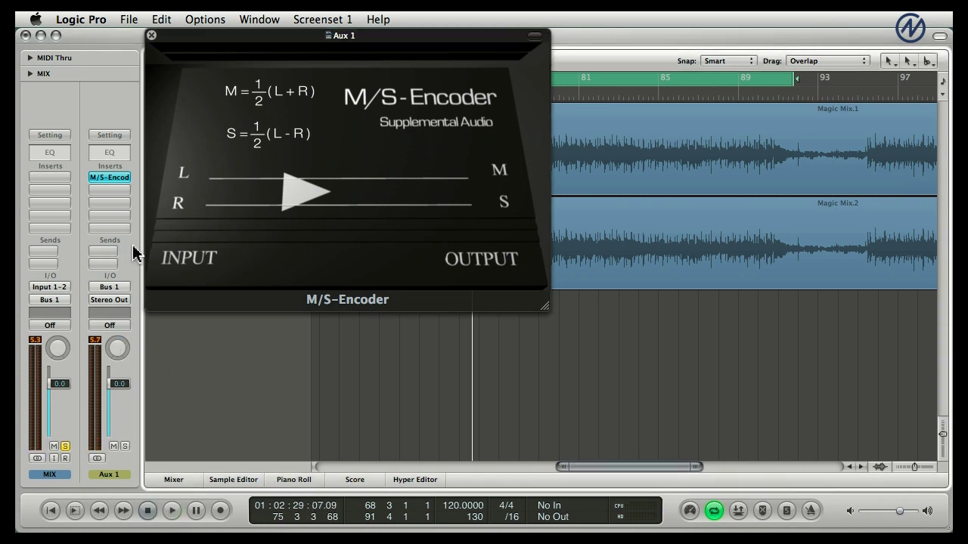
# Insert the Flux Epure II equalizer after the M/S-Encoder on Aux 1 and close its window
pyautogui.click(109, 177)
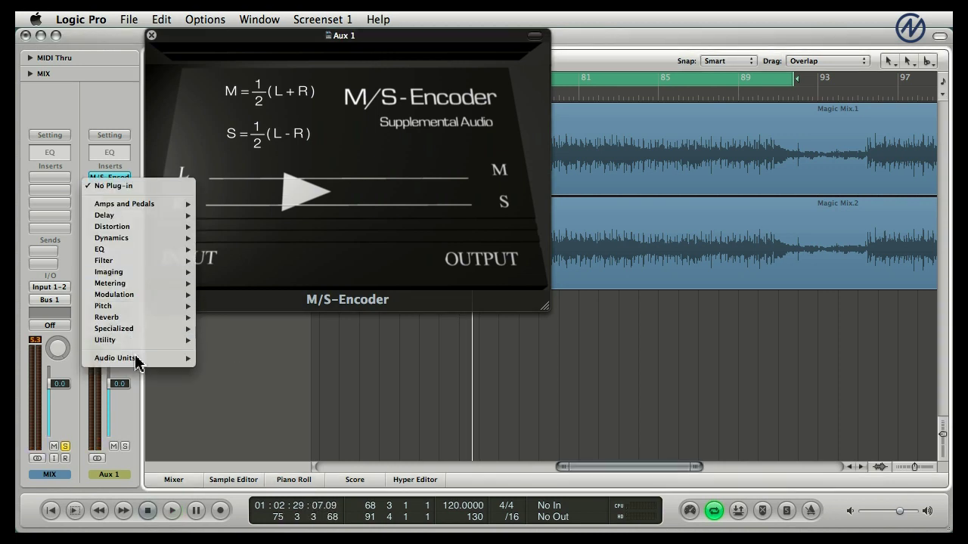
pyautogui.moveTo(162, 360)
pyautogui.moveTo(250, 406)
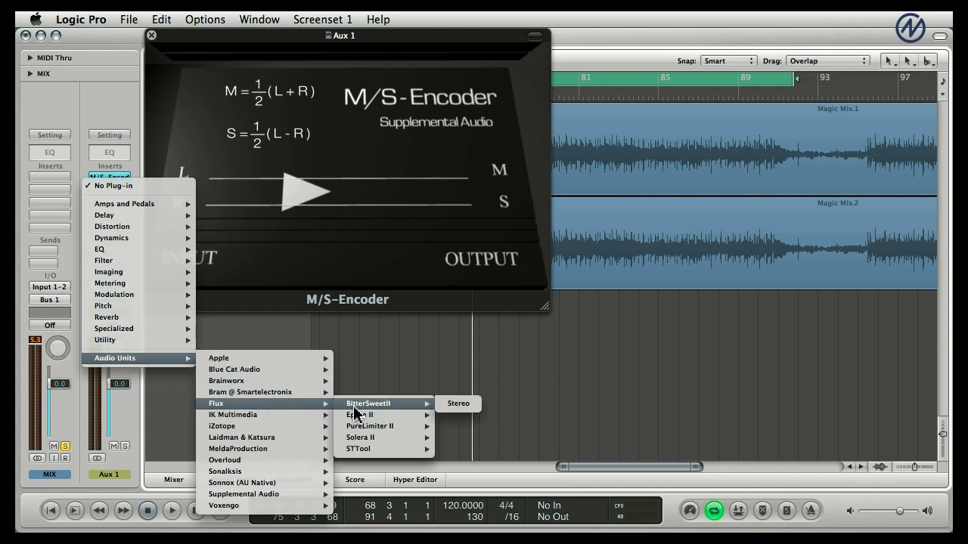
pyautogui.click(366, 423)
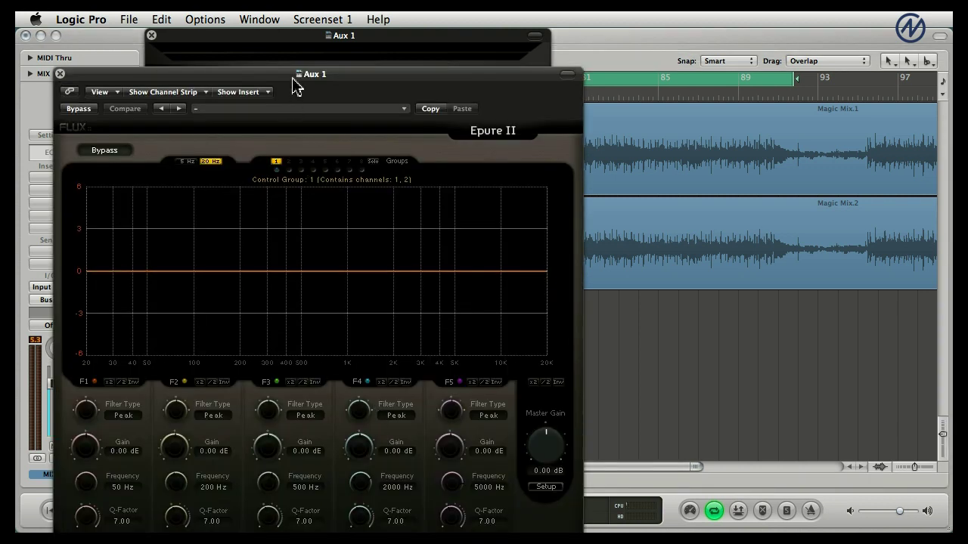
pyautogui.moveTo(297, 86); pyautogui.dragTo(650, 28)
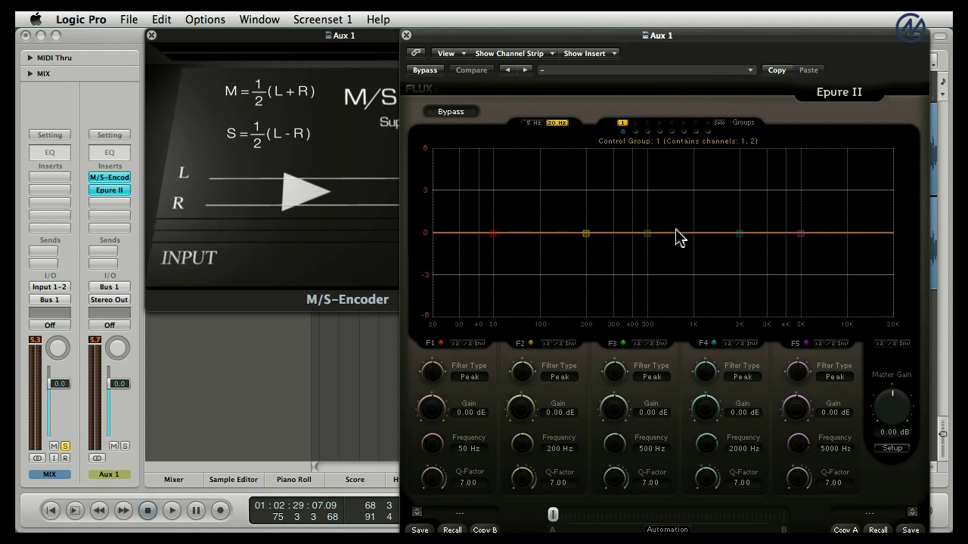
pyautogui.click(406, 35)
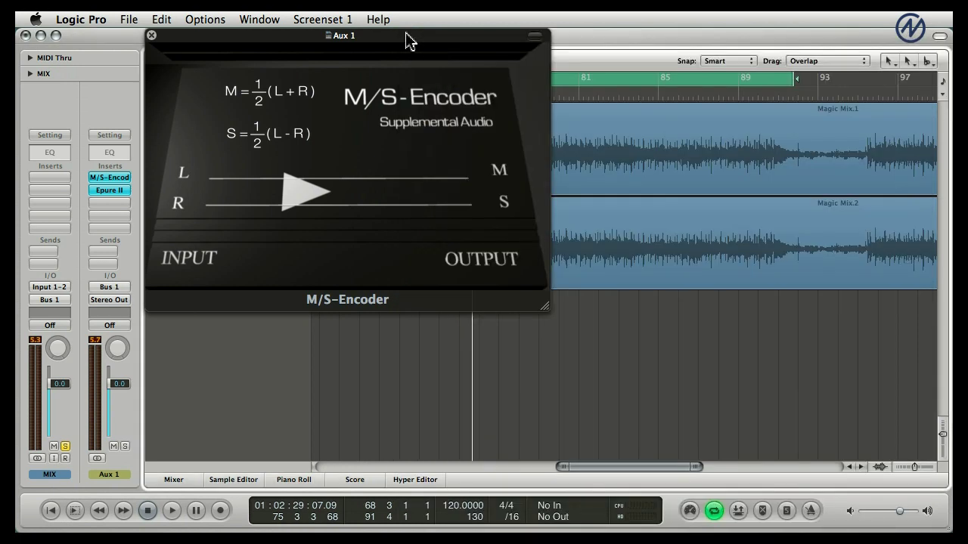
# Insert a stereo M/S-Decoder after Epure II on Aux 1, place its window beside the encoder's, and briefly play the mix through the chain
pyautogui.click(103, 204)
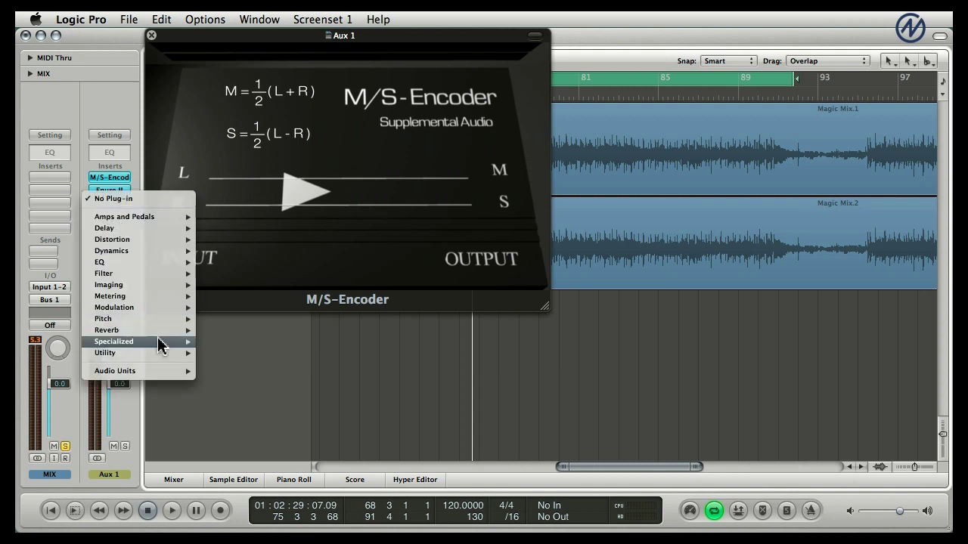
pyautogui.moveTo(168, 372)
pyautogui.moveTo(293, 514)
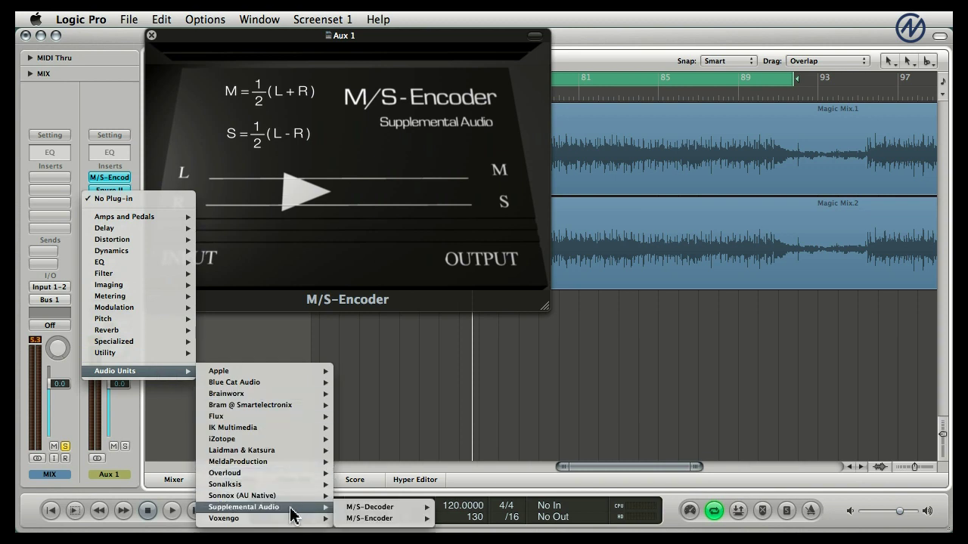
pyautogui.moveTo(351, 508)
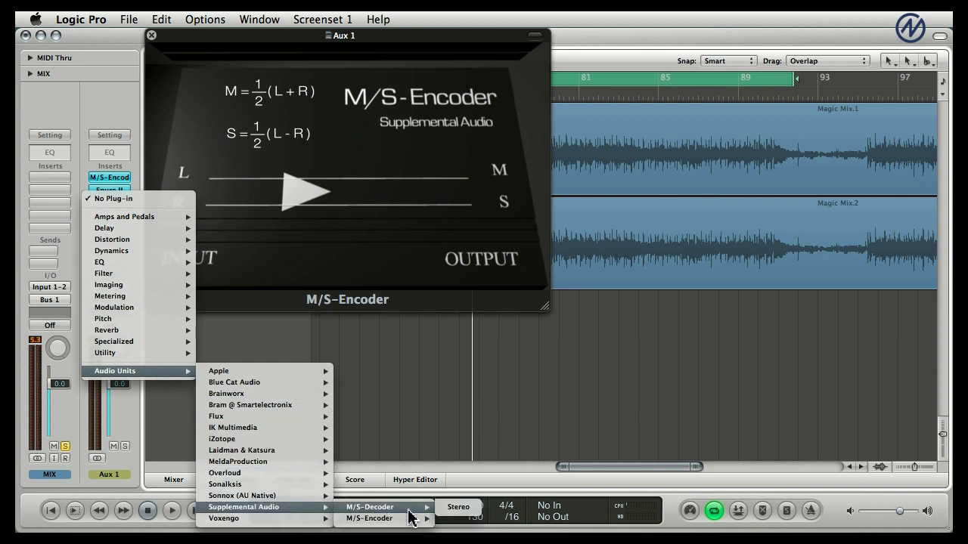
pyautogui.click(457, 508)
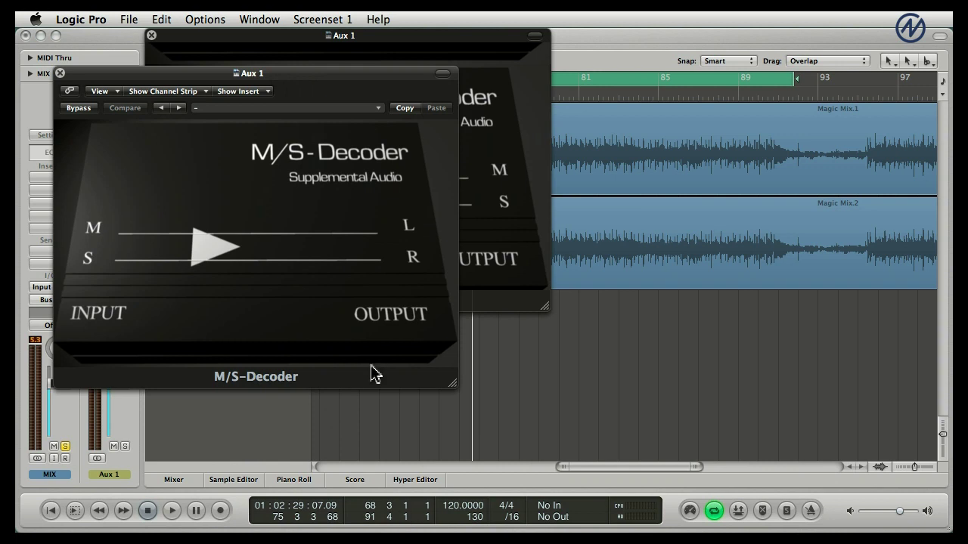
pyautogui.click(444, 75)
pyautogui.moveTo(337, 74); pyautogui.dragTo(829, 199)
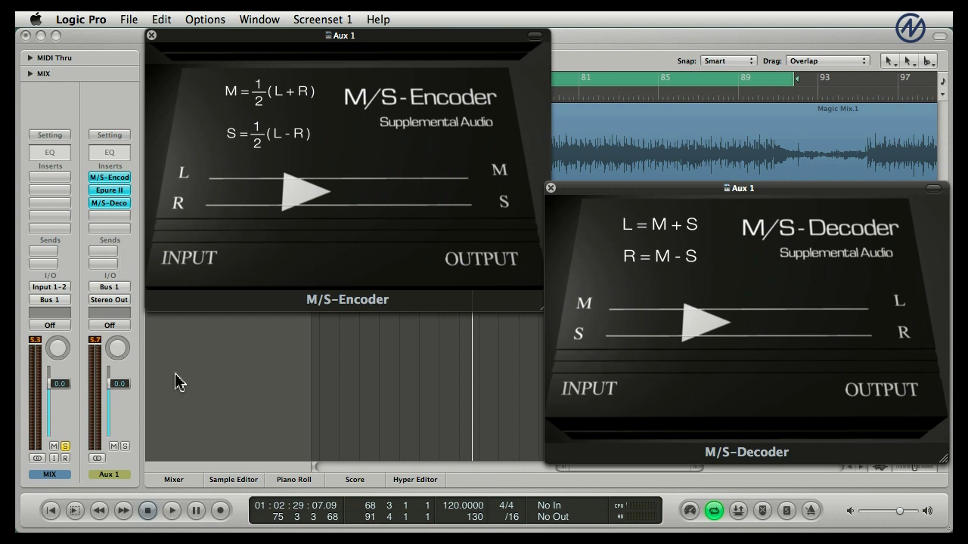
pyautogui.press('space')
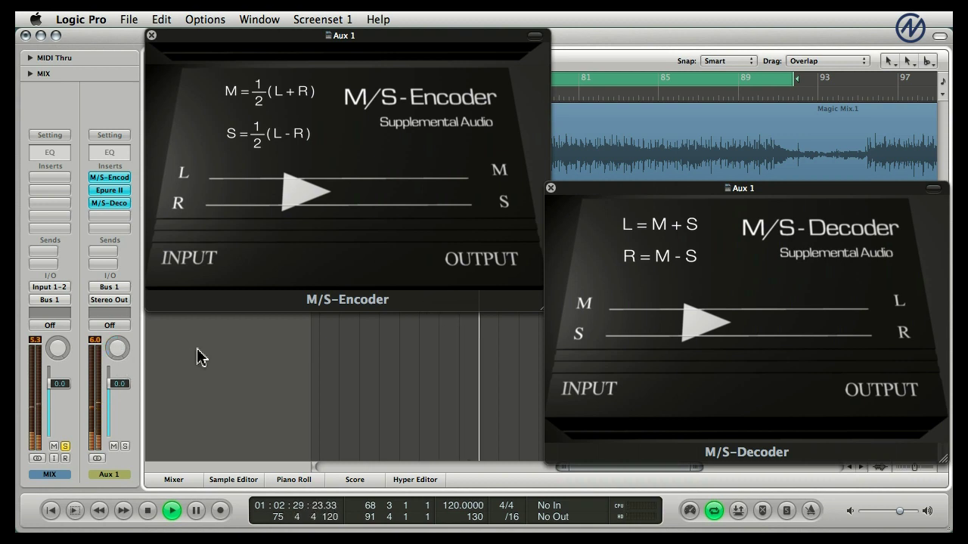
pyautogui.press('space')
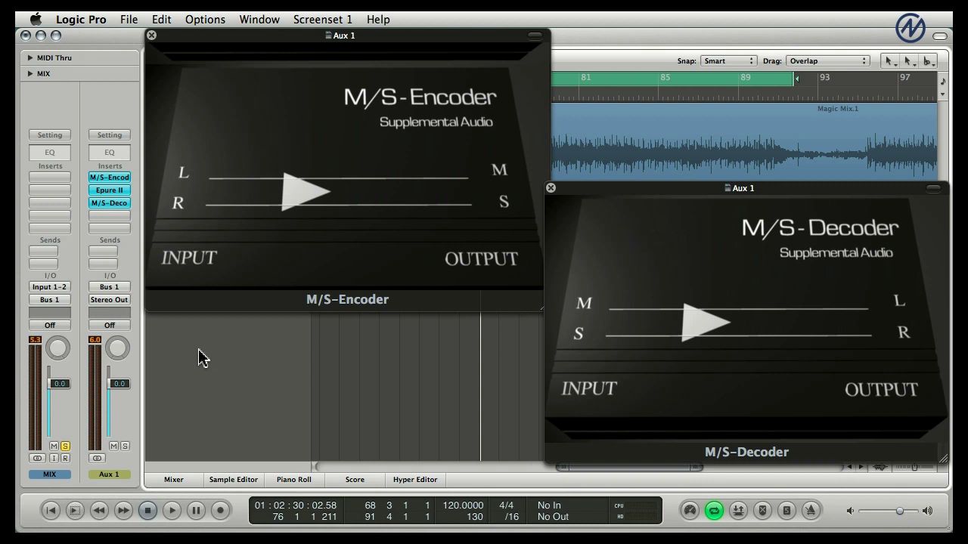
# Replace the M/S-Encoder on Aux 1 with the Direction Mixer imaging plug-in
pyautogui.click(111, 179)
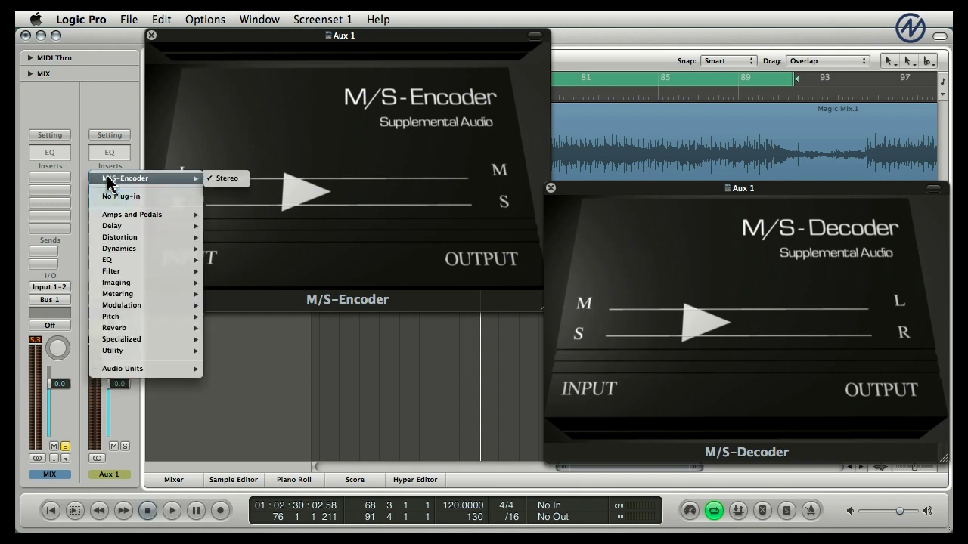
pyautogui.moveTo(132, 288)
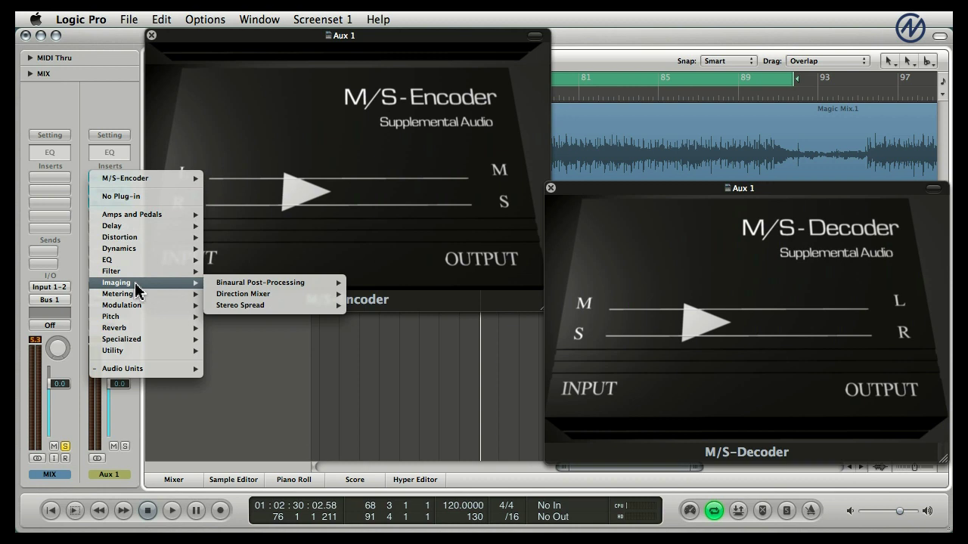
pyautogui.click(243, 295)
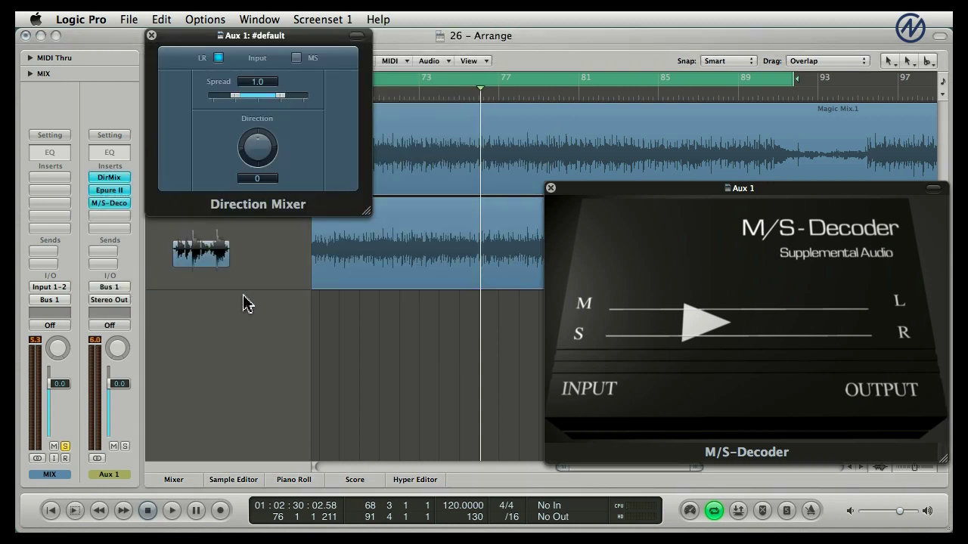
# Replace the M/S-Decoder on Aux 1 with a second Direction Mixer and set the input of both Direction Mixers to MS
pyautogui.click(110, 204)
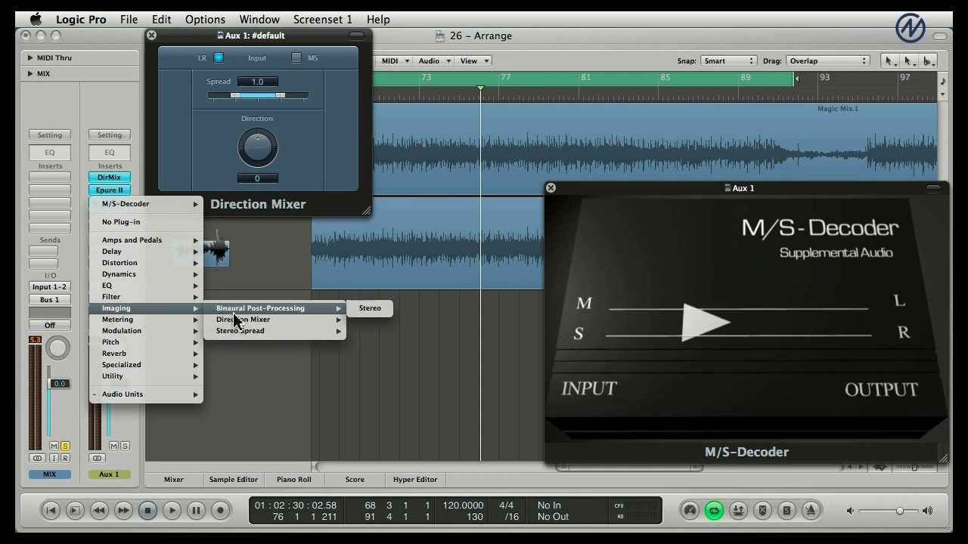
pyautogui.click(243, 319)
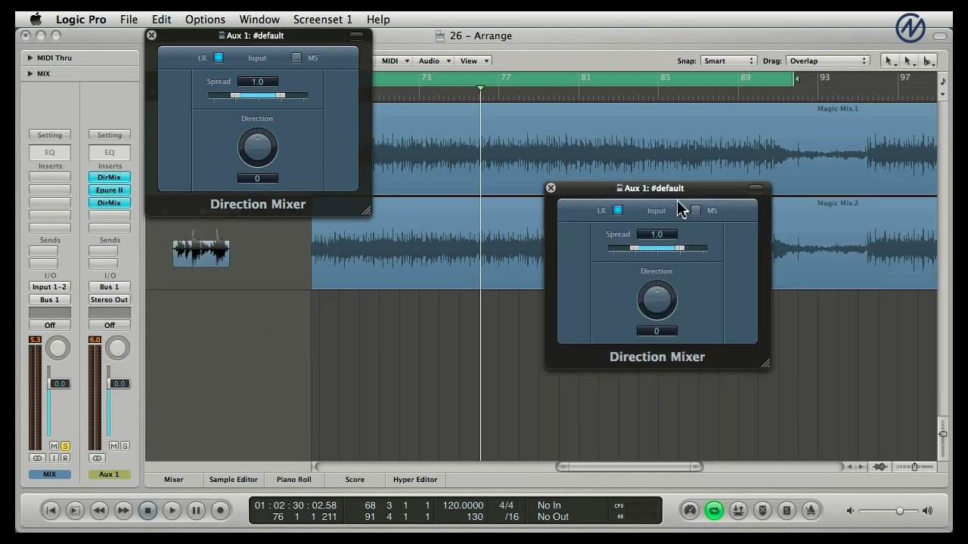
pyautogui.moveTo(646, 191); pyautogui.dragTo(303, 232)
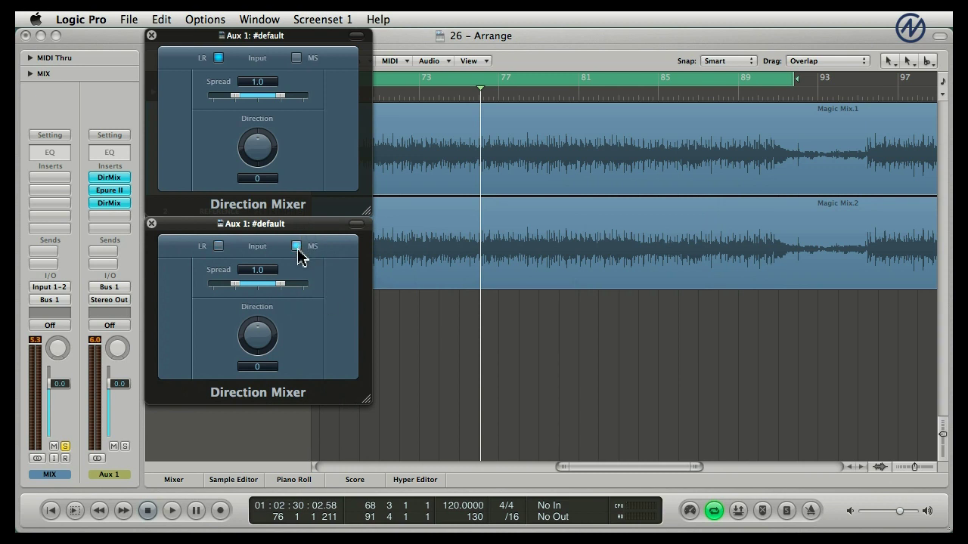
pyautogui.click(295, 58)
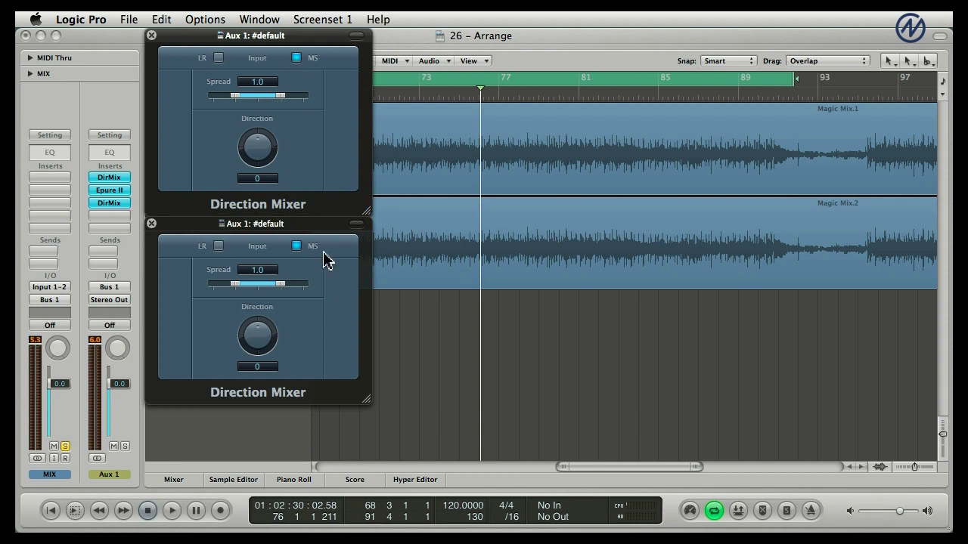
# Audition Aux 1 panned to -64 and +63 with the second Direction Mixer bypassed, recentre the pan, and re-enable that Direction Mixer
pyautogui.keyDown('alt'); pyautogui.click(111, 203); pyautogui.keyUp('alt')
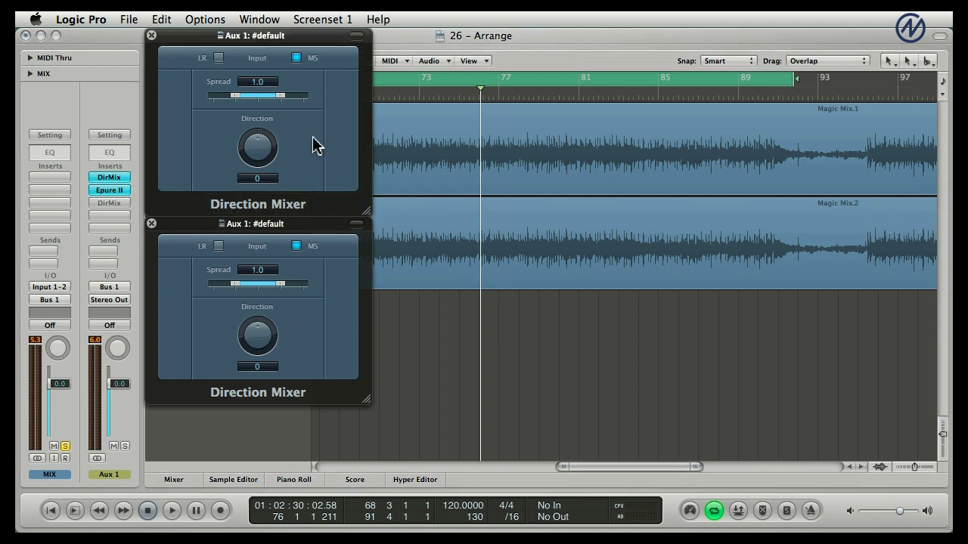
pyautogui.press('space')
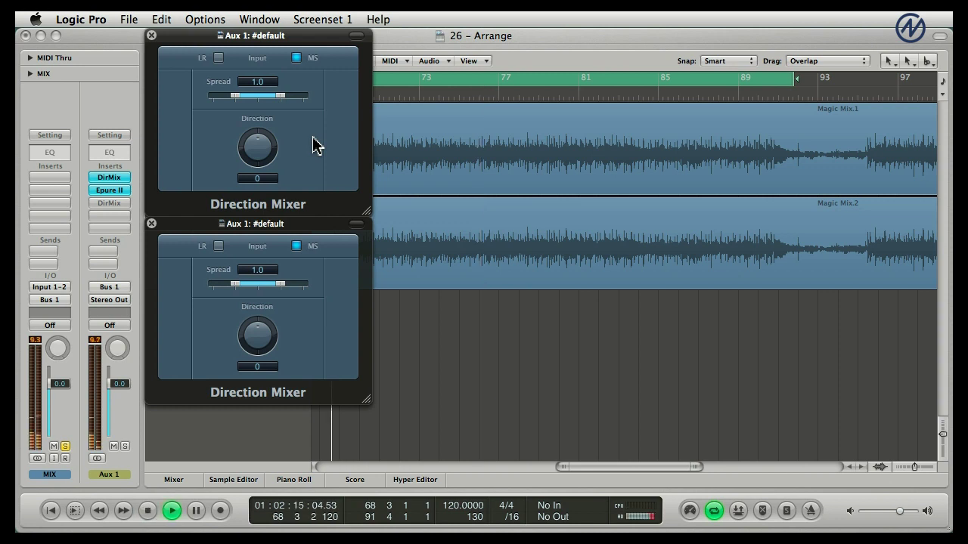
pyautogui.moveTo(117, 348); pyautogui.dragTo(115, 430)
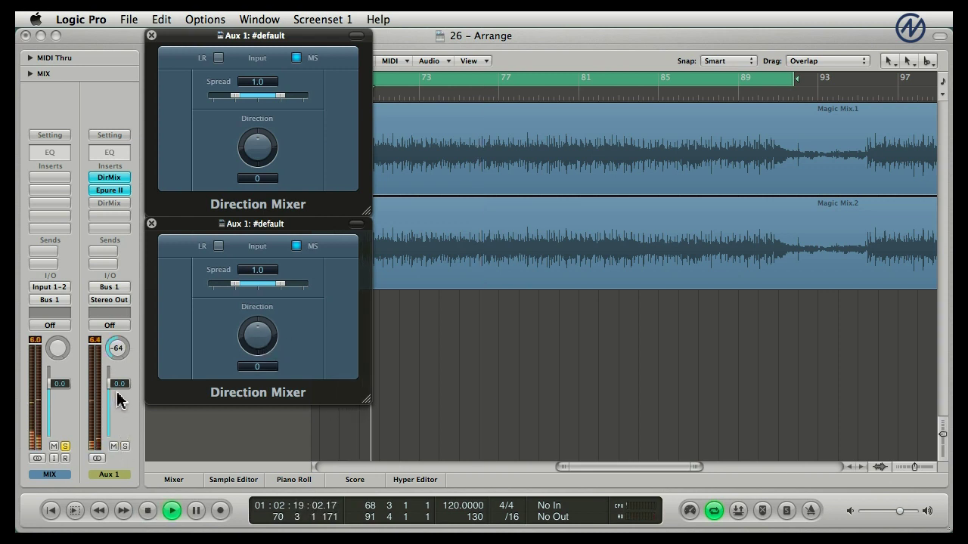
pyautogui.moveTo(120, 401); pyautogui.dragTo(110, 125)
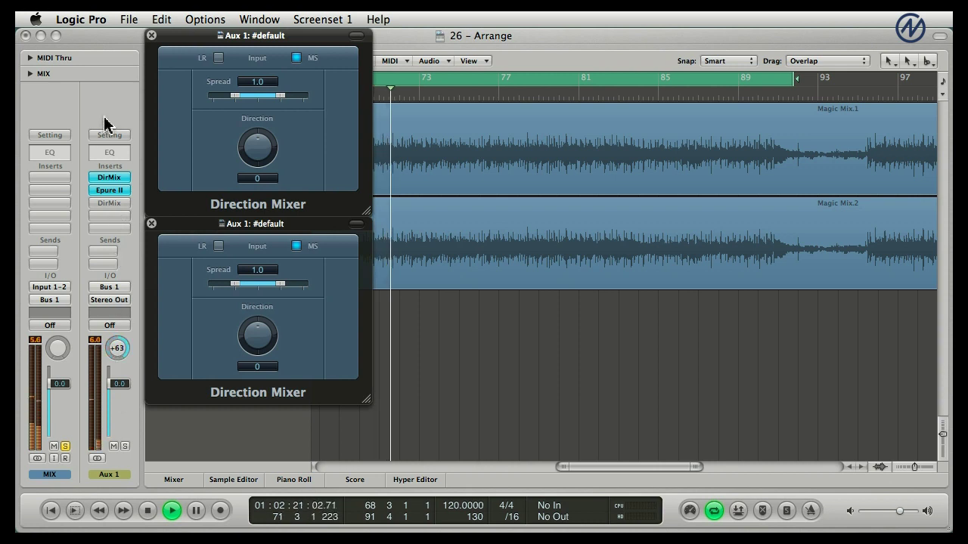
pyautogui.keyDown('alt'); pyautogui.click(118, 353); pyautogui.keyUp('alt')
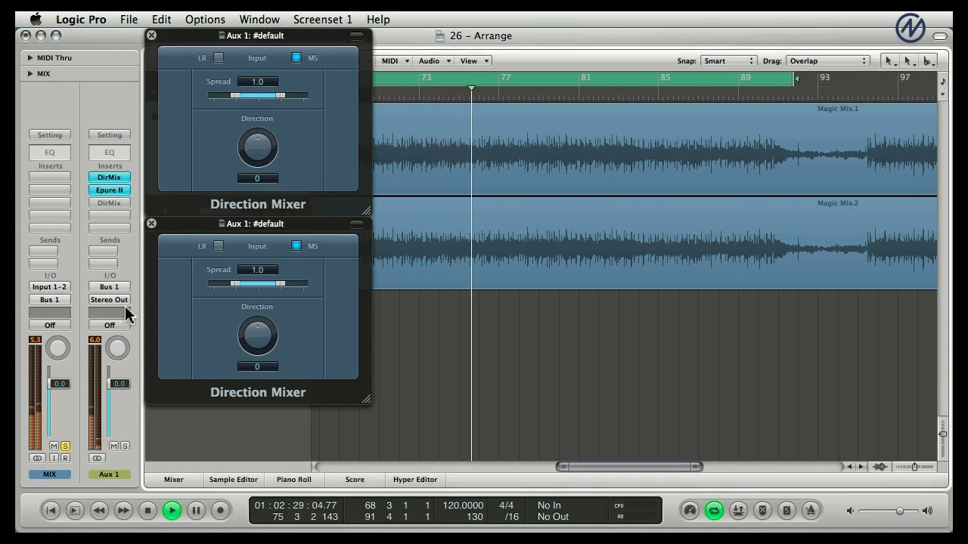
pyautogui.keyDown('alt'); pyautogui.click(110, 204); pyautogui.keyUp('alt')
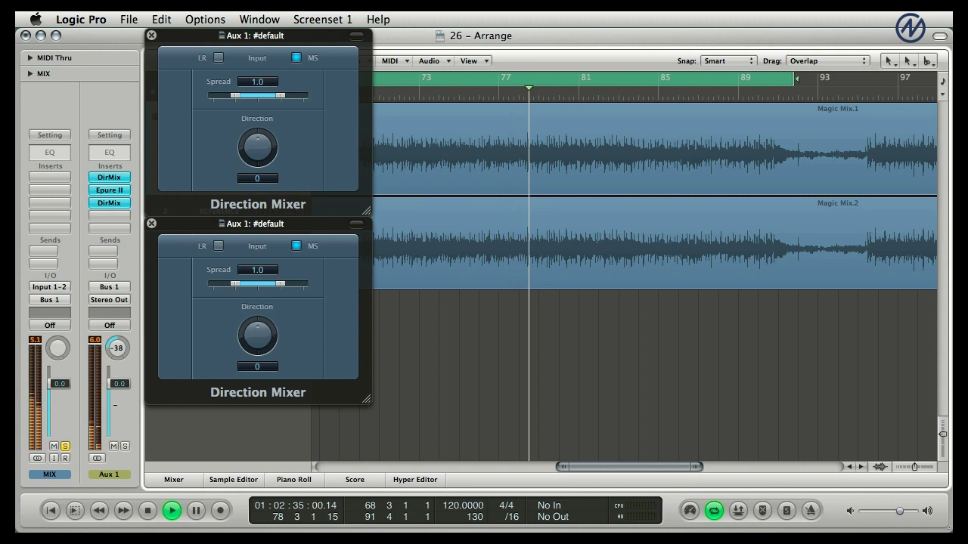
# Audition Aux 1 panned to -64 with both Direction Mixers active, recentre the pan, and stop playback
pyautogui.moveTo(117, 348)
pyautogui.mouseDown()
pyautogui.moveTo(117, 370)
pyautogui.moveTo(114, 350)
pyautogui.mouseUp()
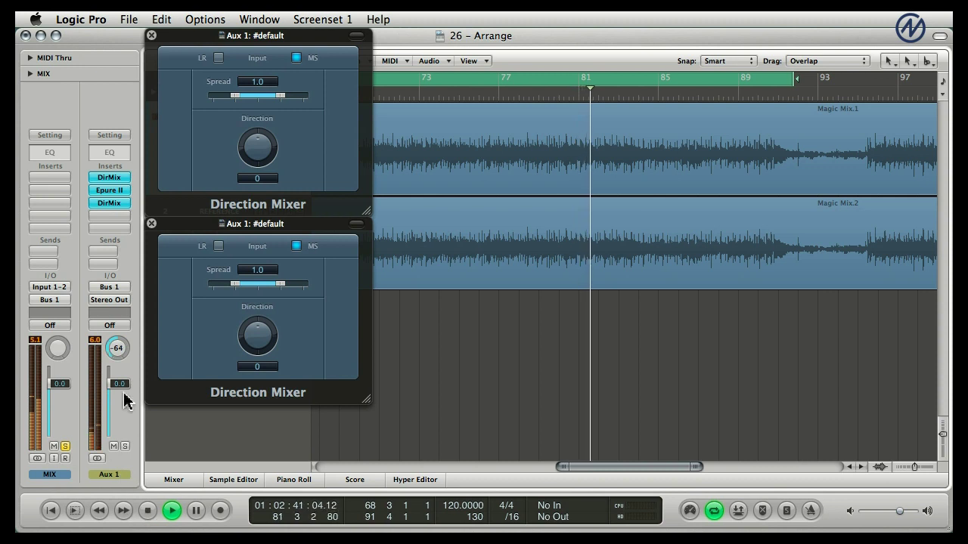
pyautogui.keyDown('alt'); pyautogui.click(118, 347); pyautogui.keyUp('alt')
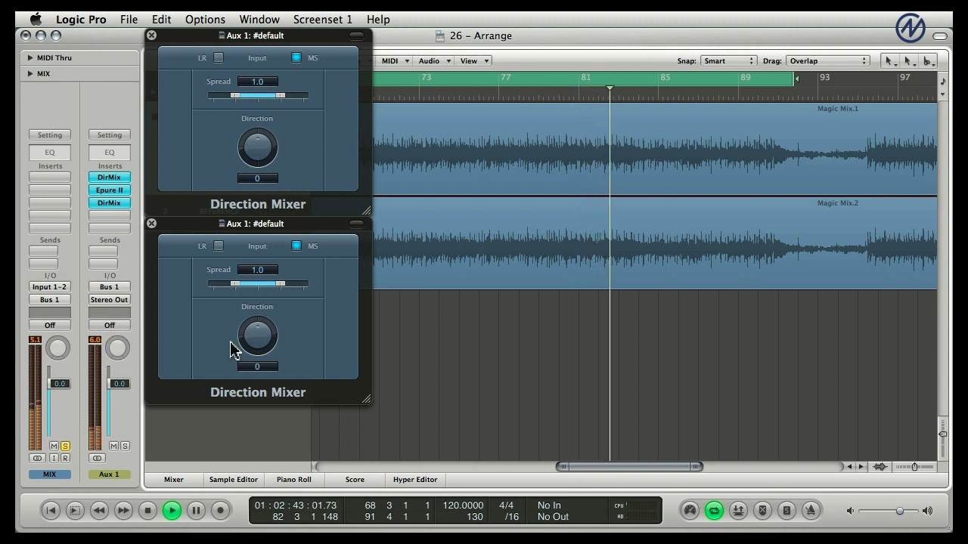
pyautogui.press('space')
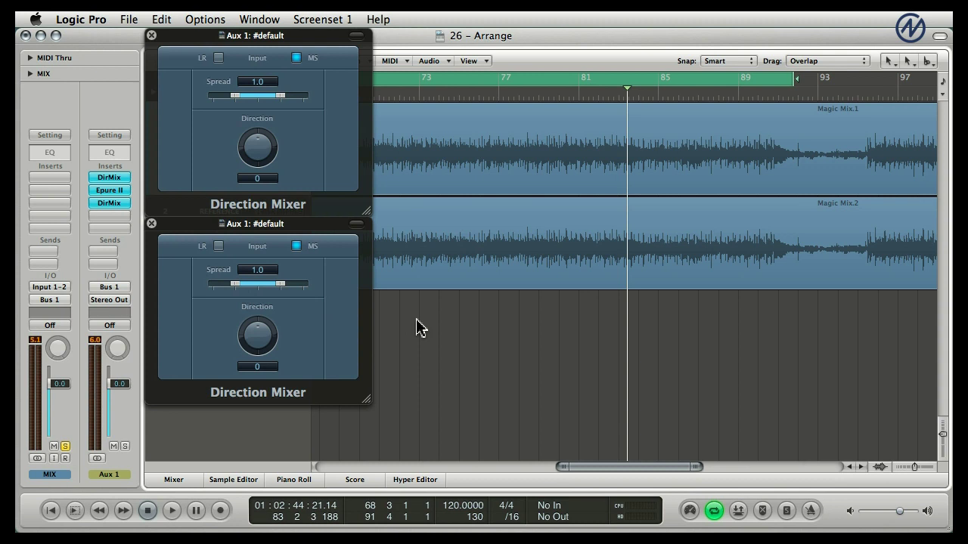
# Open the mixer in its own window and place it beside the two Direction Mixer windows
pyautogui.press('super+2')
pyautogui.moveTo(104, 61); pyautogui.dragTo(473, 46)
pyautogui.press('space')
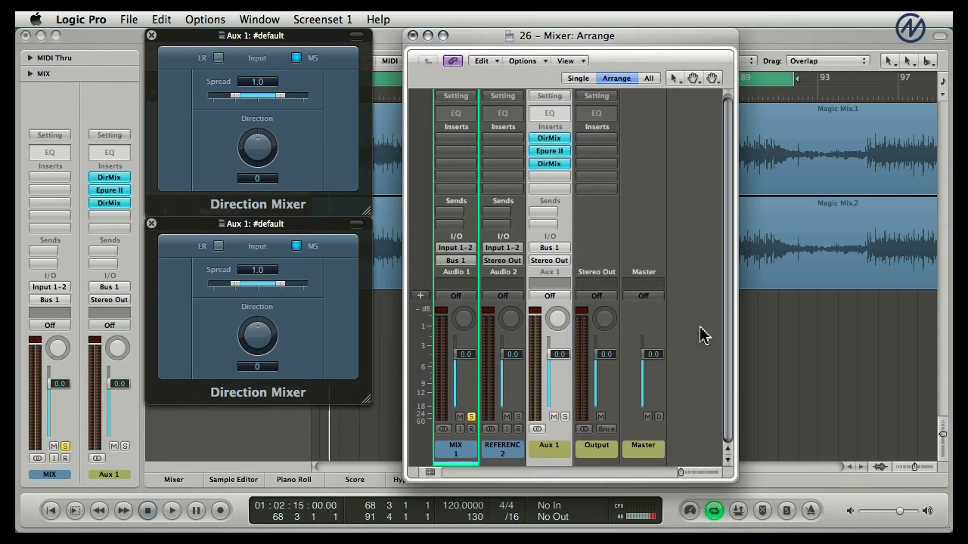
# Play the song and compare levels by soloing the REFERENCE and MIX tracks in alternation, ending with MIX soloed and playback stopped
pyautogui.press('space')
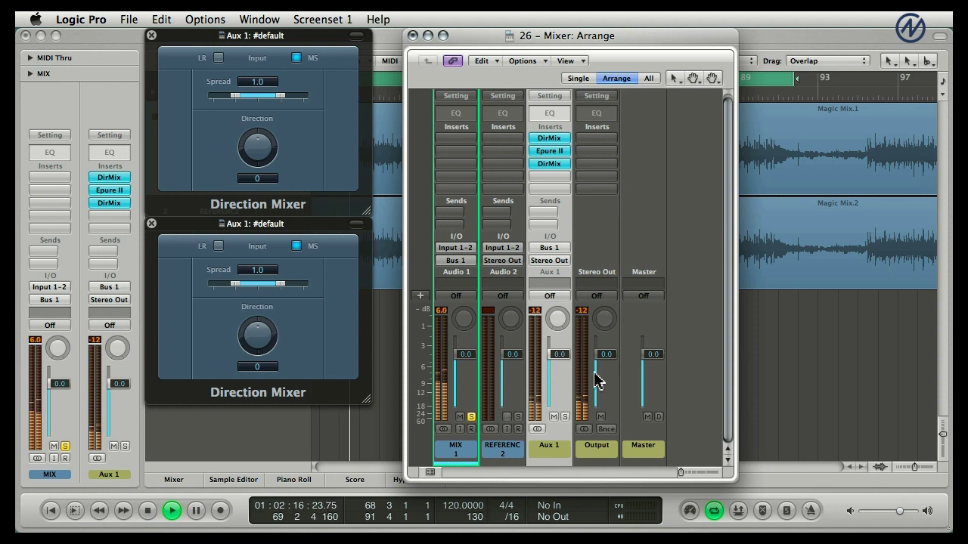
pyautogui.click(518, 417)
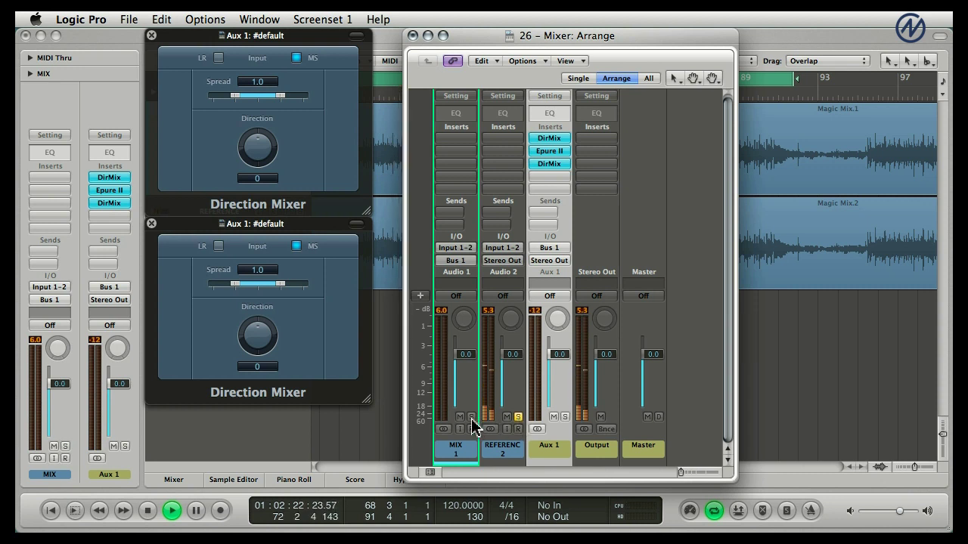
pyautogui.click(471, 416)
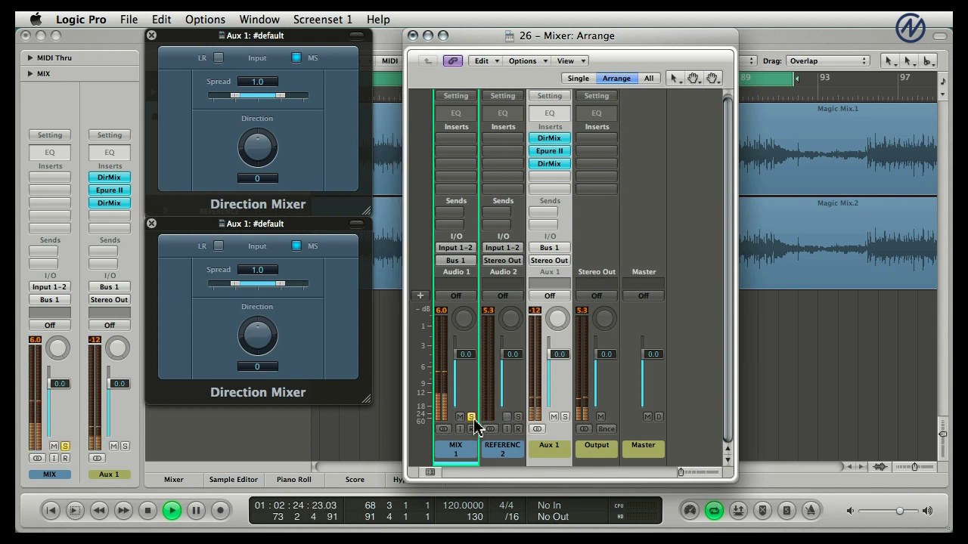
pyautogui.click(518, 417)
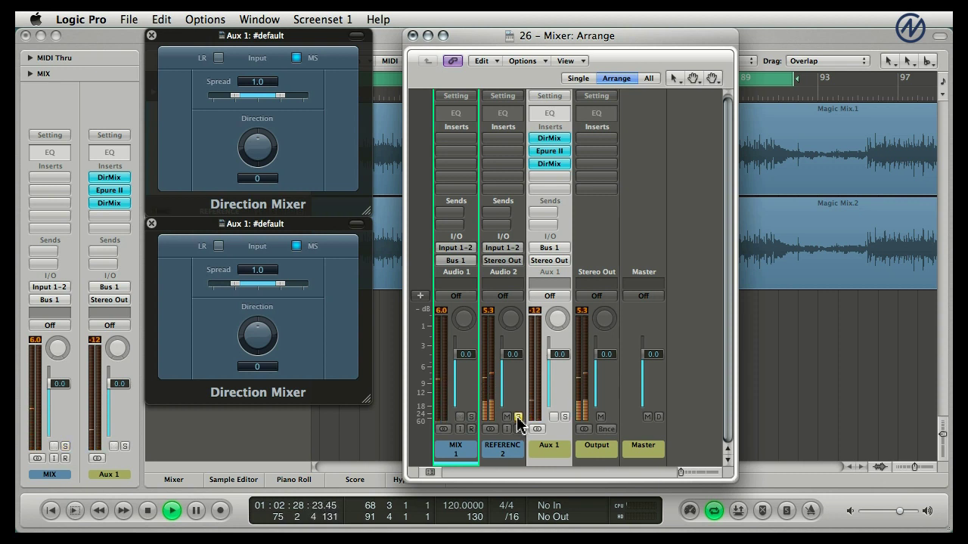
pyautogui.click(471, 417)
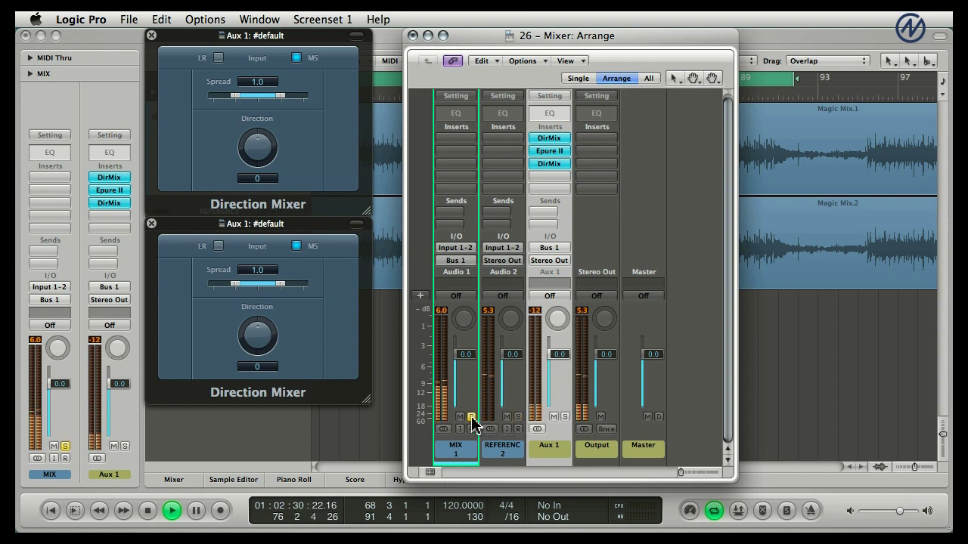
pyautogui.press('space')
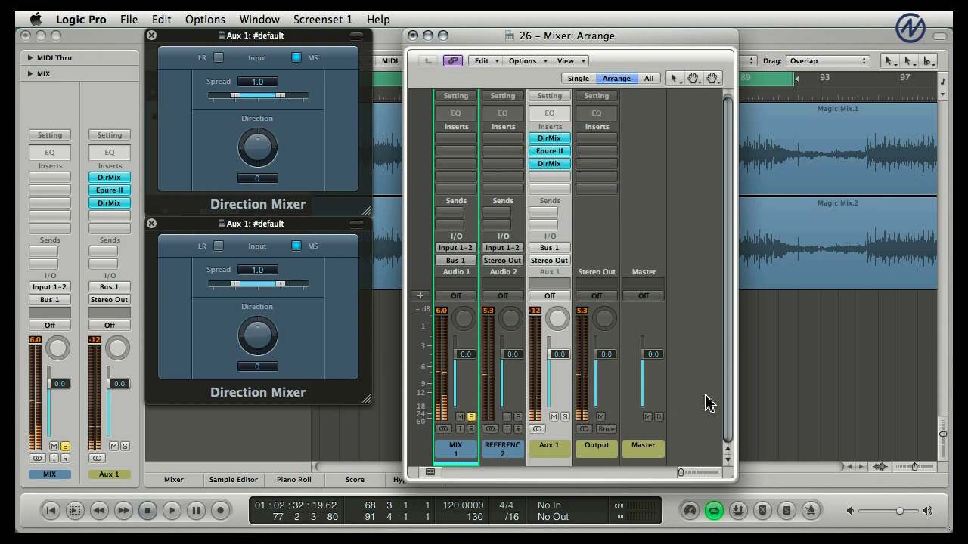
# Insert the Gain utility plug-in after the second Direction Mixer on Aux 1 and set its gain to +6 dB
pyautogui.click(546, 177)
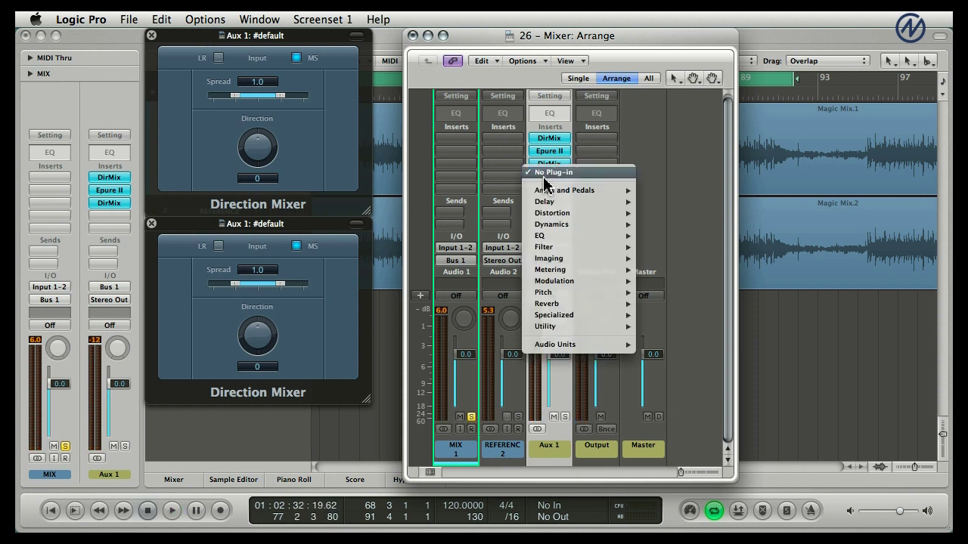
pyautogui.moveTo(589, 326)
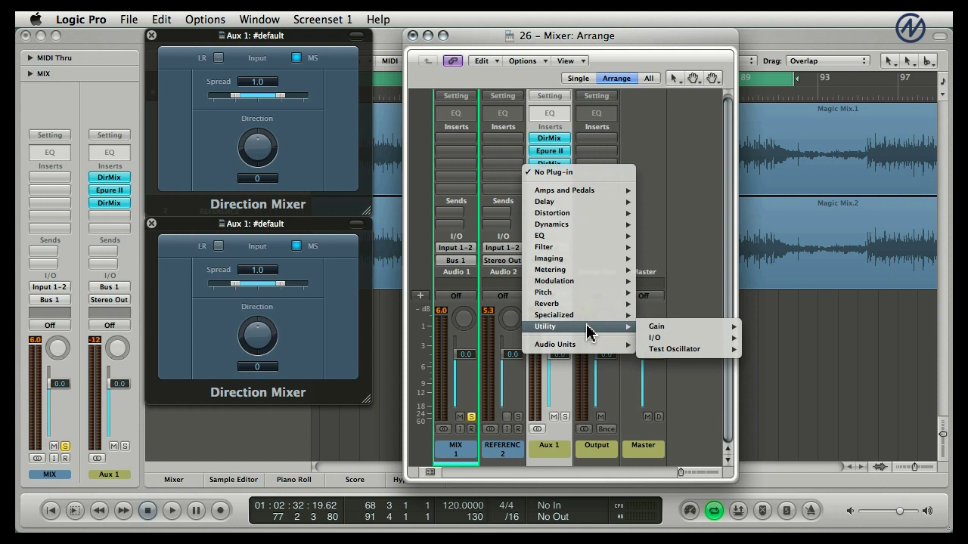
pyautogui.click(662, 328)
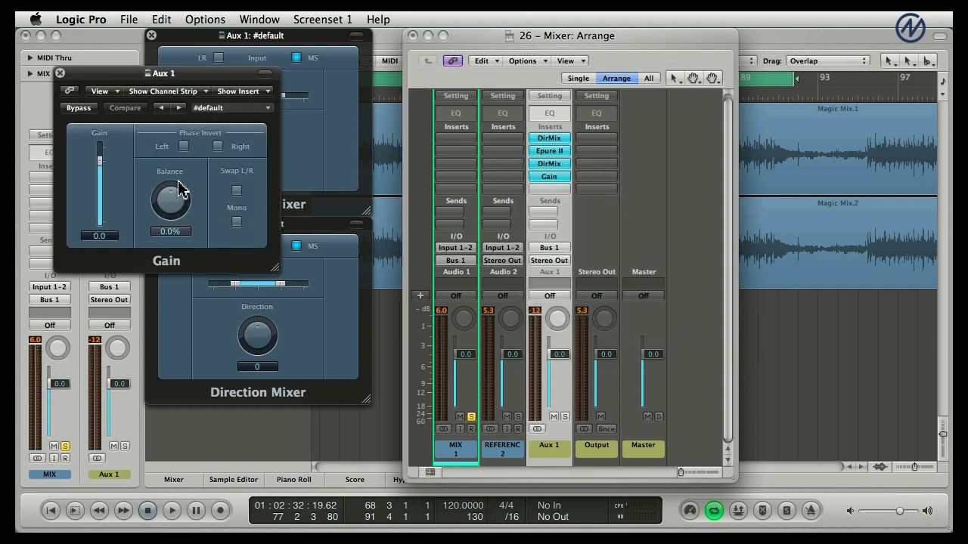
pyautogui.doubleClick(99, 236)
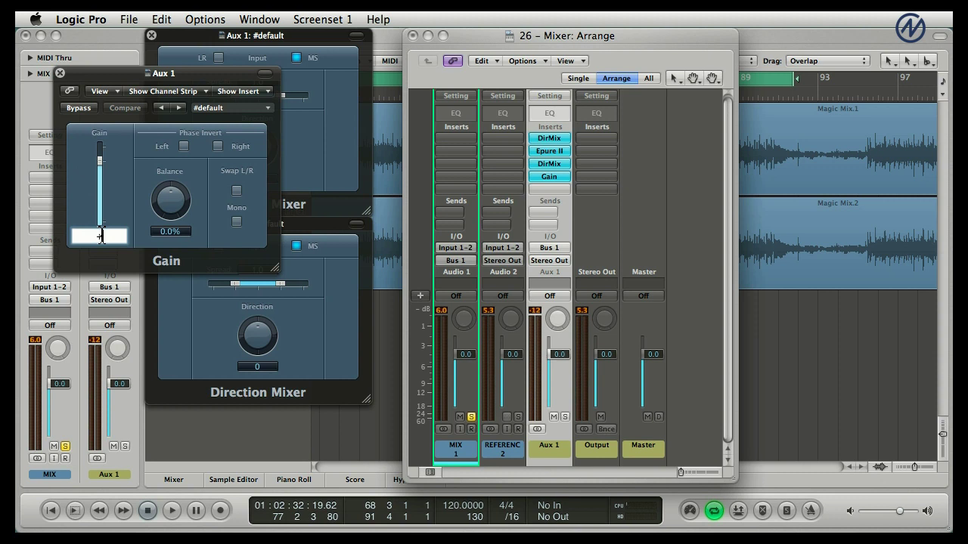
pyautogui.write('+6')
pyautogui.press('Return')
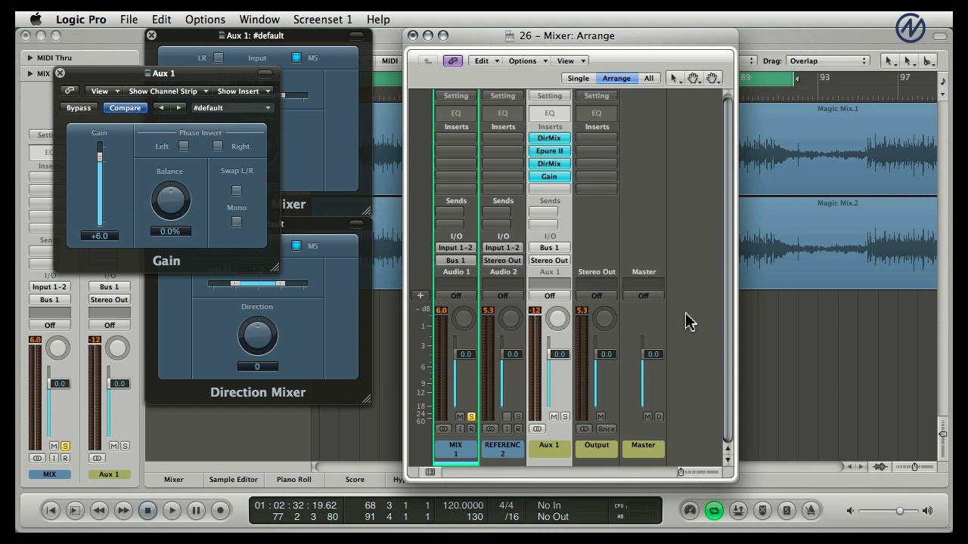
# Compare the gain-compensated MIX with REFERENCE during playback by alternating their solos, ending on MIX, and stop playback
pyautogui.press('space')
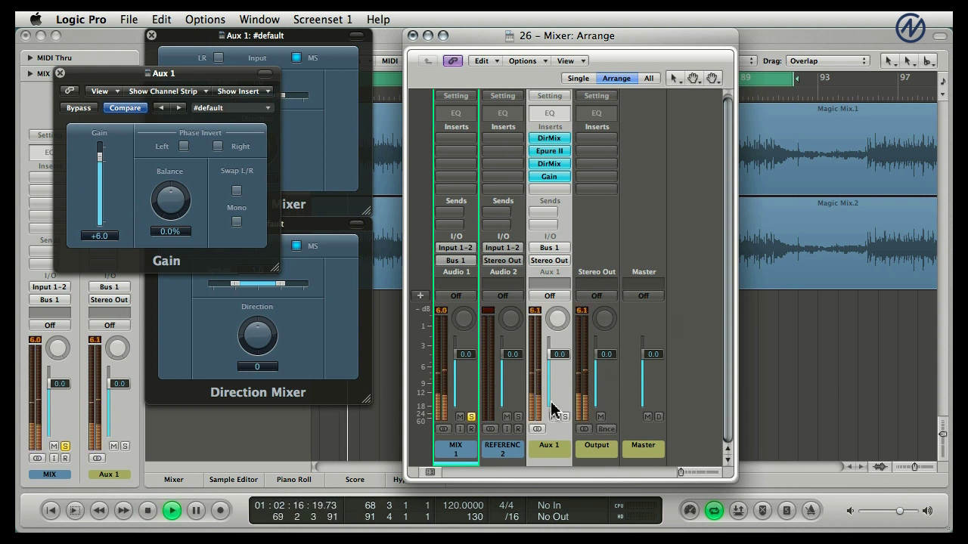
pyautogui.click(518, 417)
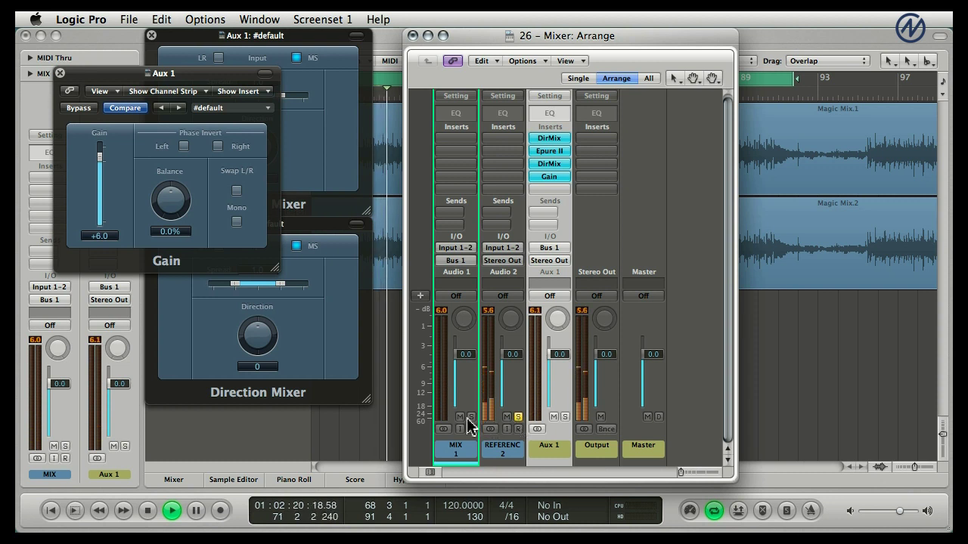
pyautogui.click(471, 418)
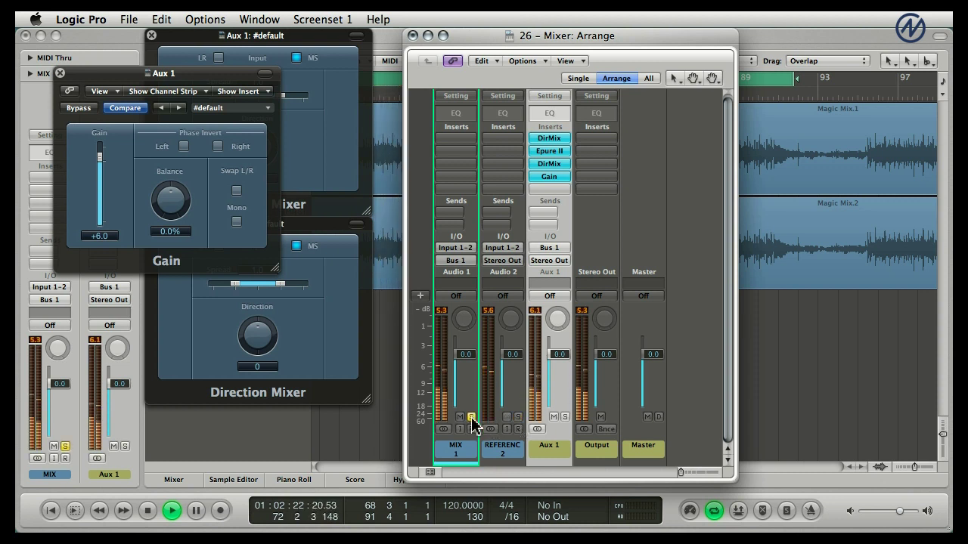
pyautogui.click(518, 418)
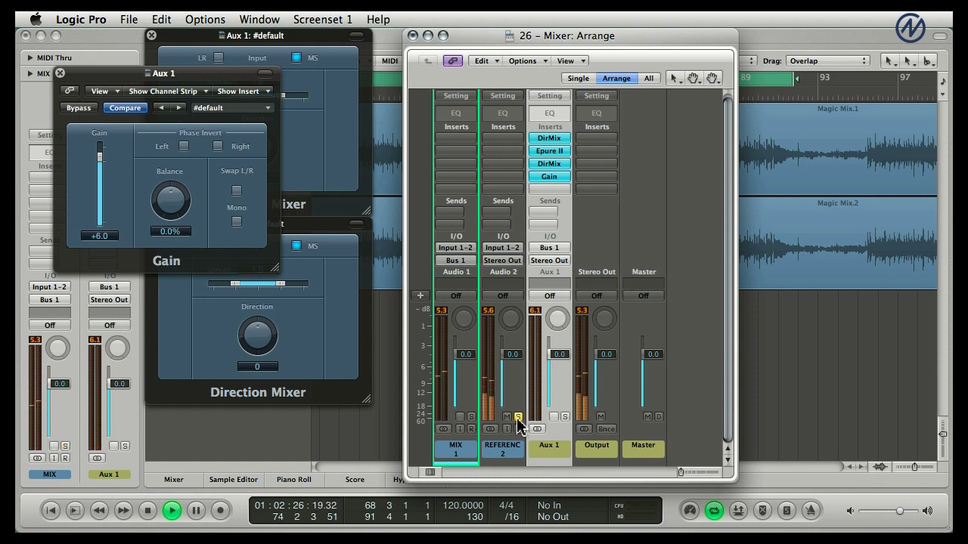
pyautogui.click(471, 417)
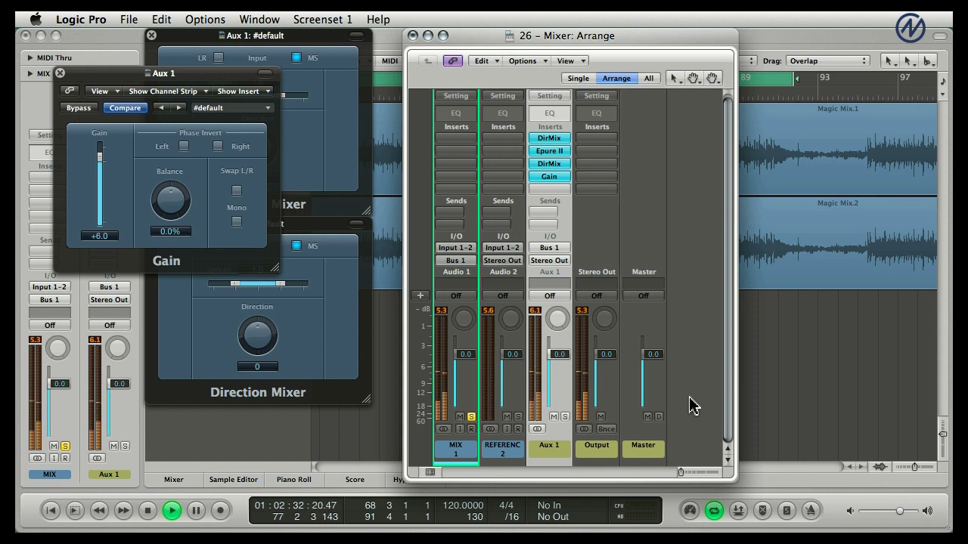
pyautogui.press('space')
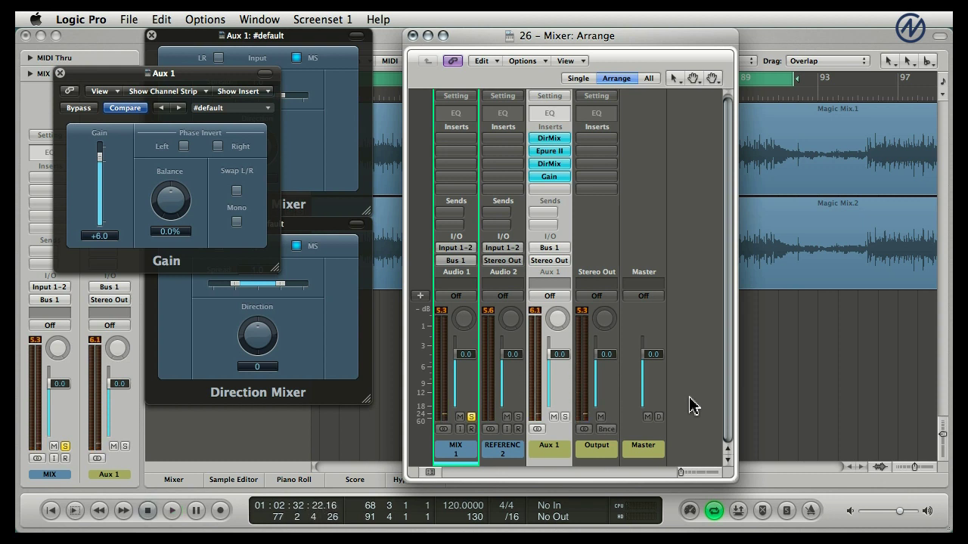